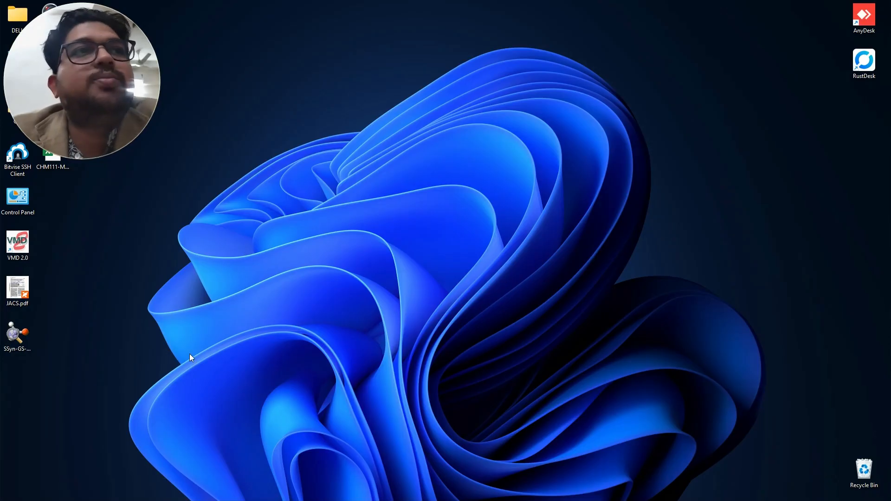
- Open SSyn-GS-CAM.fchk from the desktop in GaussView, maximize the molecule window and orient the fused rings flat facing the viewer
{"action": "double_click", "coordinate": [26, 344]}
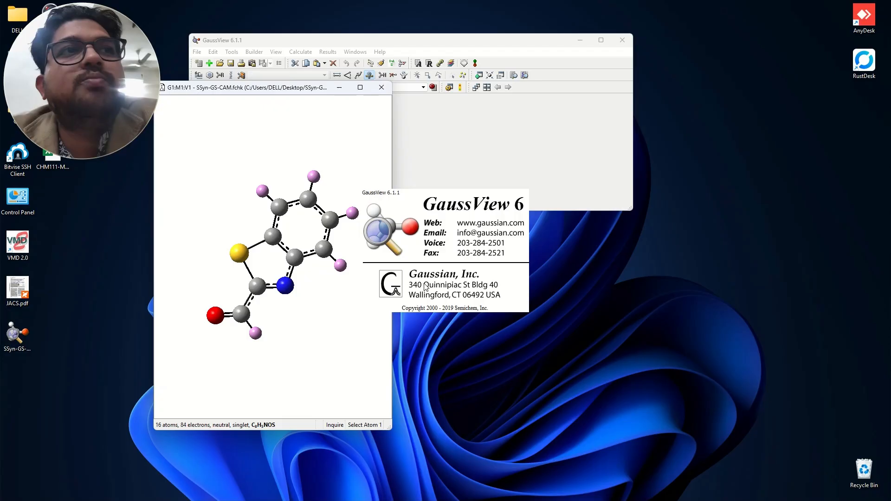
{"action": "left_click_drag", "start_coordinate": [284, 287], "coordinate": [362, 256]}
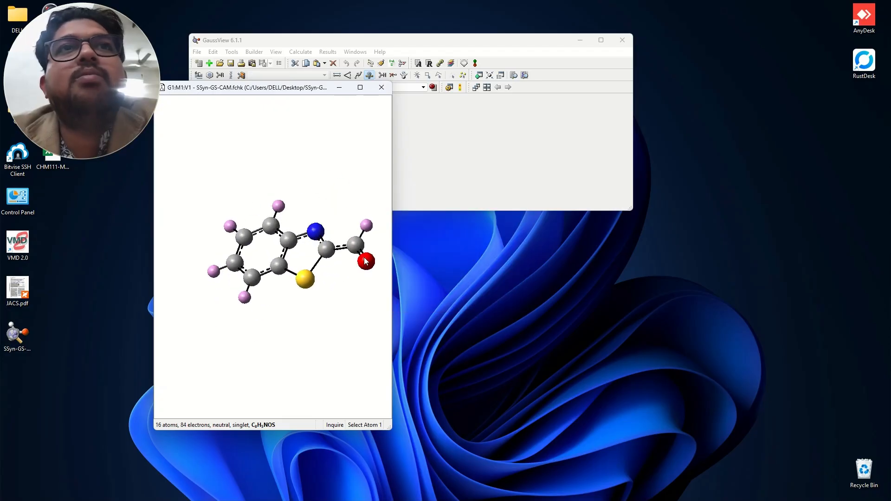
{"action": "left_click", "coordinate": [363, 88]}
{"action": "left_click_drag", "start_coordinate": [422, 232], "coordinate": [509, 256]}
{"action": "left_click_drag", "start_coordinate": [577, 184], "coordinate": [600, 207]}
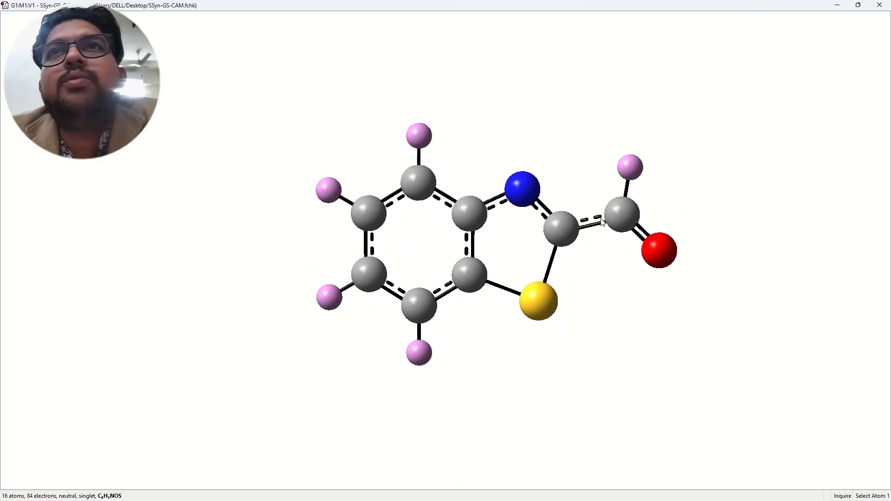
{"action": "left_click_drag", "start_coordinate": [515, 258], "coordinate": [533, 254]}
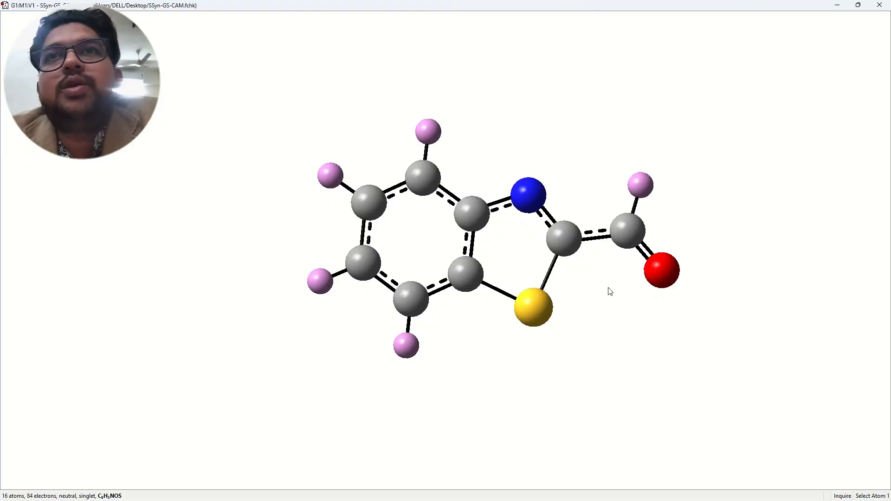
- Show element symbols on the molecule's atoms and restore the molecule window to its smaller size
{"action": "right_click", "coordinate": [595, 84]}
{"action": "mouse_move", "coordinate": [631, 139]}
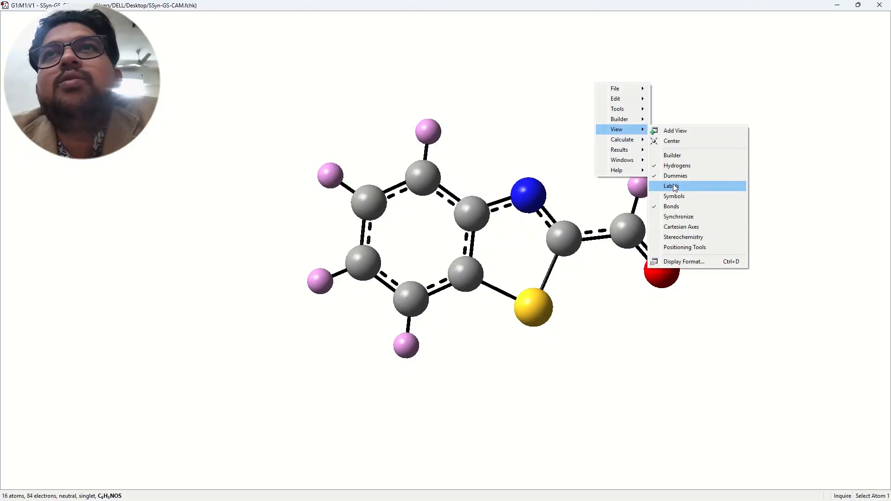
{"action": "left_click", "coordinate": [676, 196]}
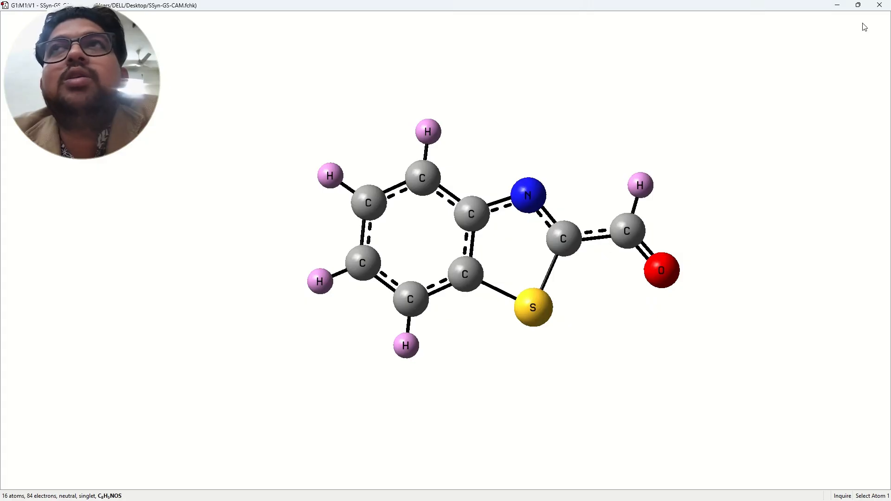
{"action": "left_click", "coordinate": [858, 6]}
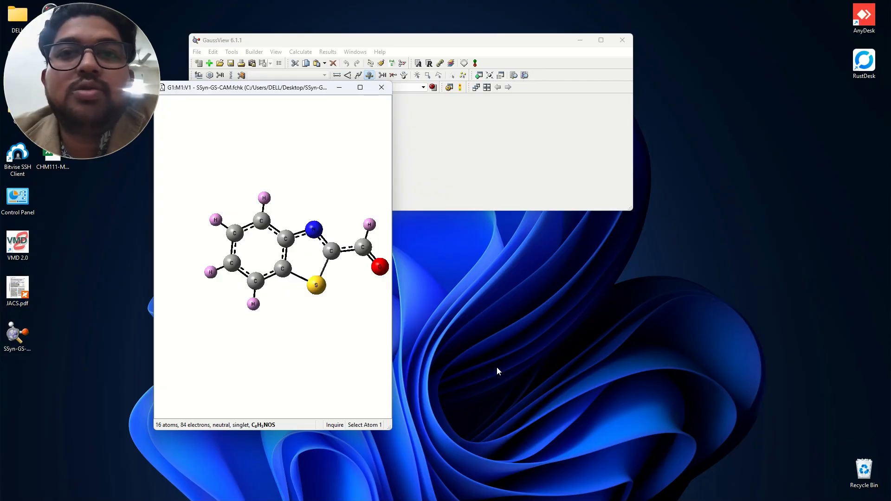
{"action": "right_click", "coordinate": [13, 345]}
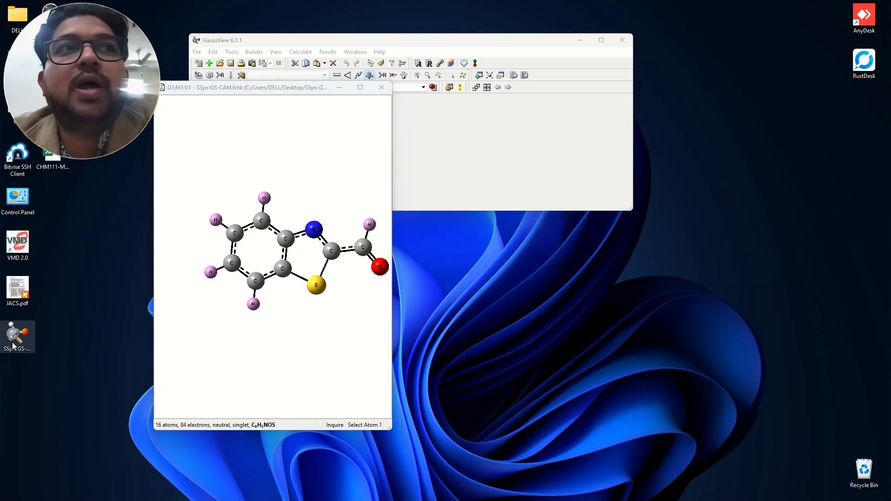
{"action": "left_click", "coordinate": [45, 396]}
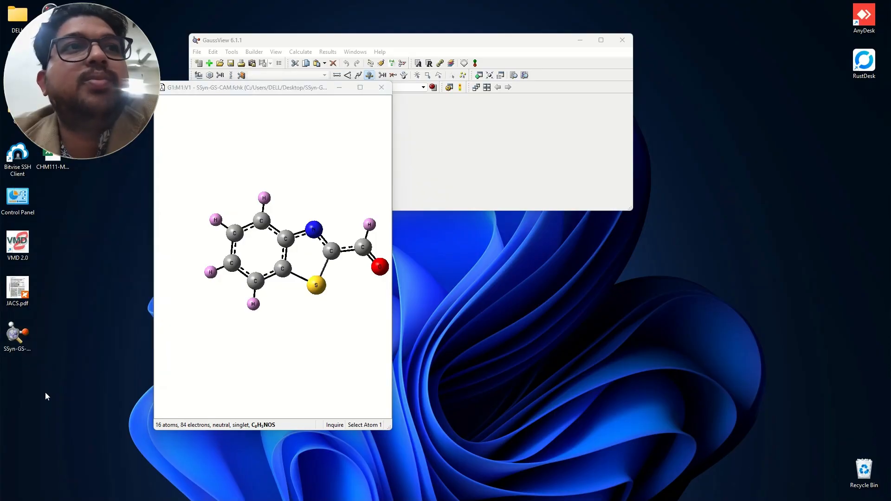
{"action": "left_click", "coordinate": [19, 355]}
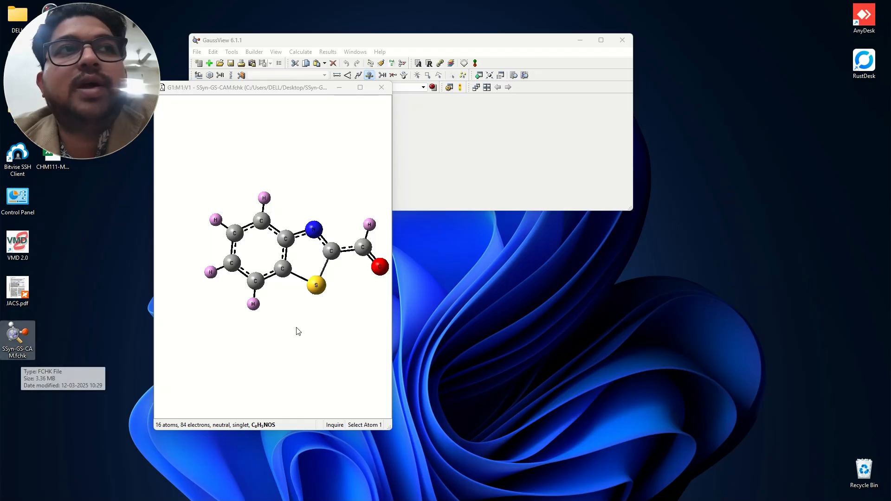
- Switch to the Multiwfn_3.8_dev_bin_Win64 folder and launch Multiwfn.exe, moving its console clear of the file list
{"action": "mouse_move", "coordinate": [466, 483]}
{"action": "left_click", "coordinate": [412, 491]}
{"action": "left_click", "coordinate": [389, 442]}
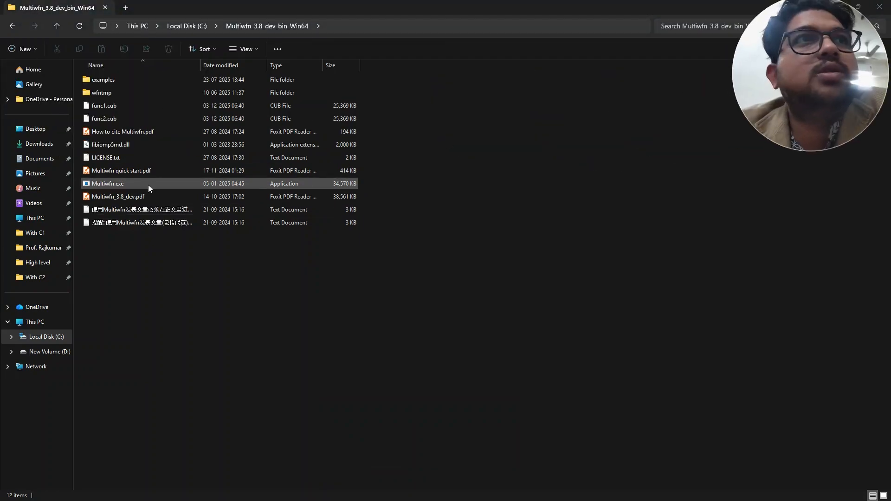
{"action": "double_click", "coordinate": [149, 185]}
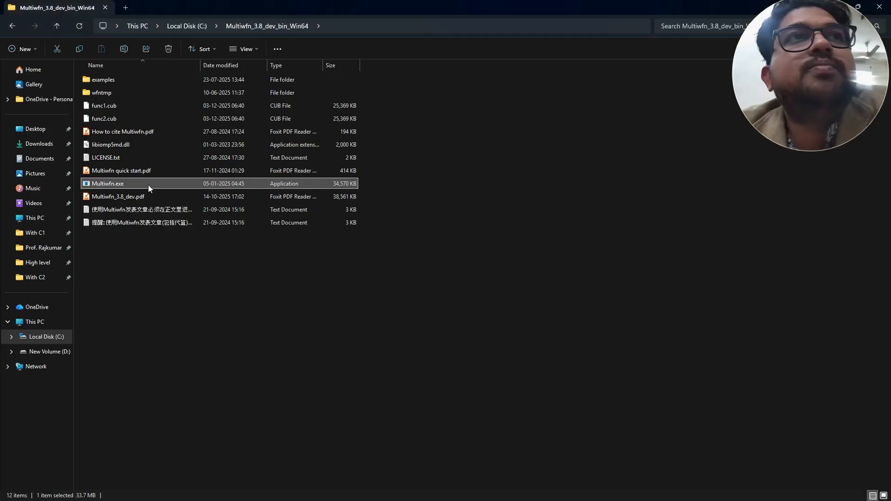
{"action": "left_click_drag", "start_coordinate": [359, 83], "coordinate": [480, 88]}
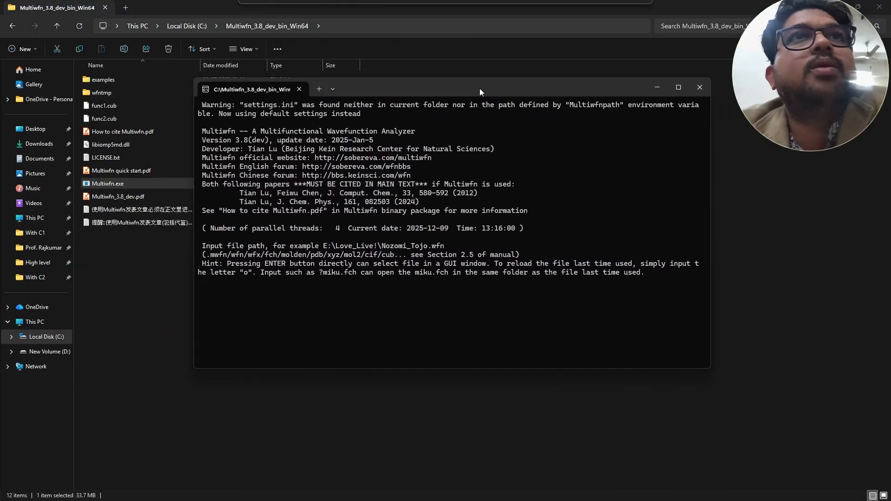
- Minimize the folder window and load SSyn-GS-CAM.fchk from the desktop into Multiwfn
{"action": "left_click", "coordinate": [836, 7]}
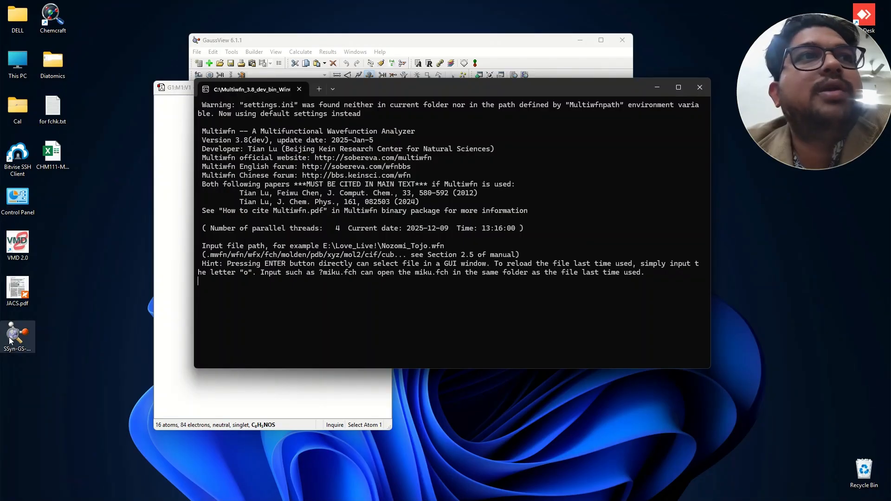
{"action": "left_click_drag", "start_coordinate": [10, 341], "coordinate": [329, 312]}
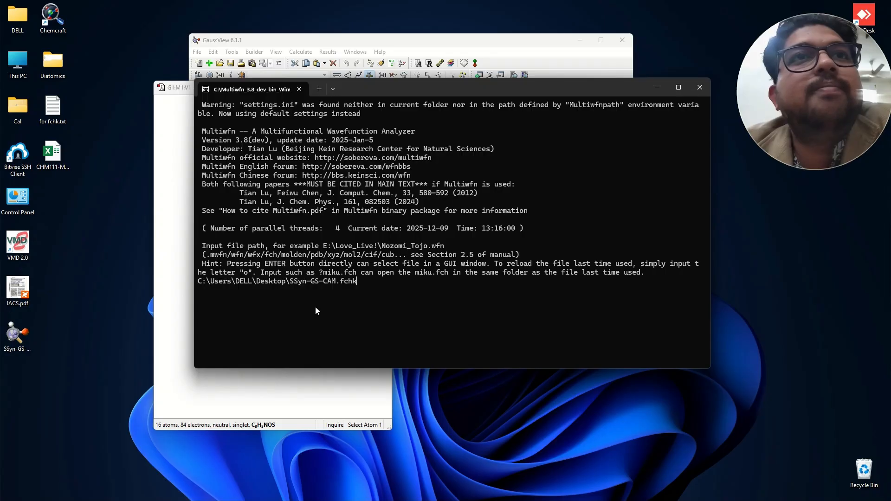
{"action": "key", "text": "Return"}
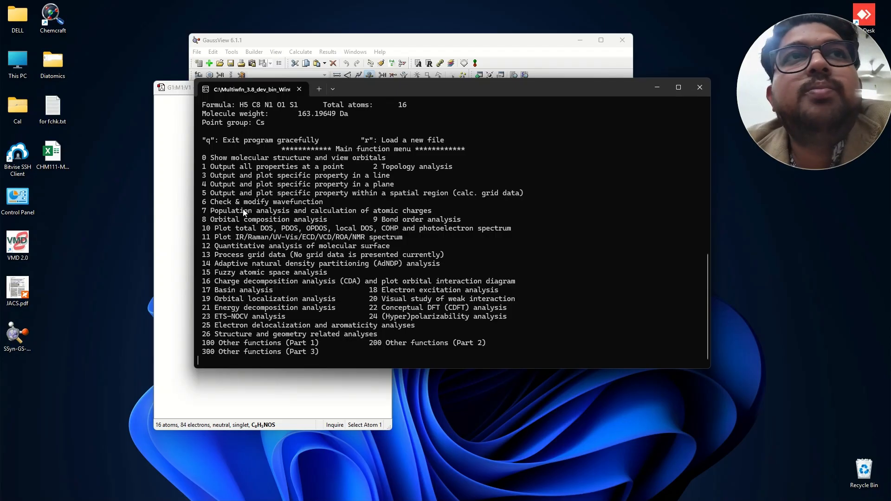
- Calculate Hirshfeld atomic charges (function 7, option 1) with built-in sphericalized atomic densities and output the coordinates with charges to SSyn-GS-CAM.chg
{"action": "type", "text": "7"}
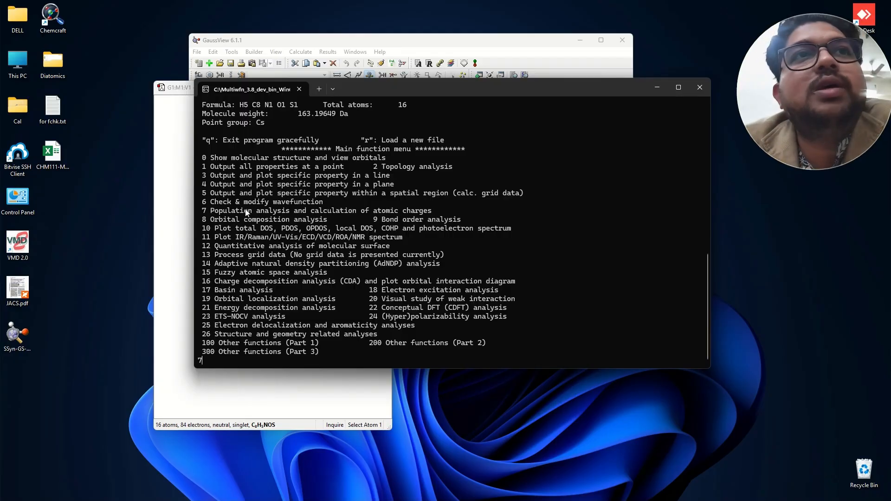
{"action": "key", "text": "Return"}
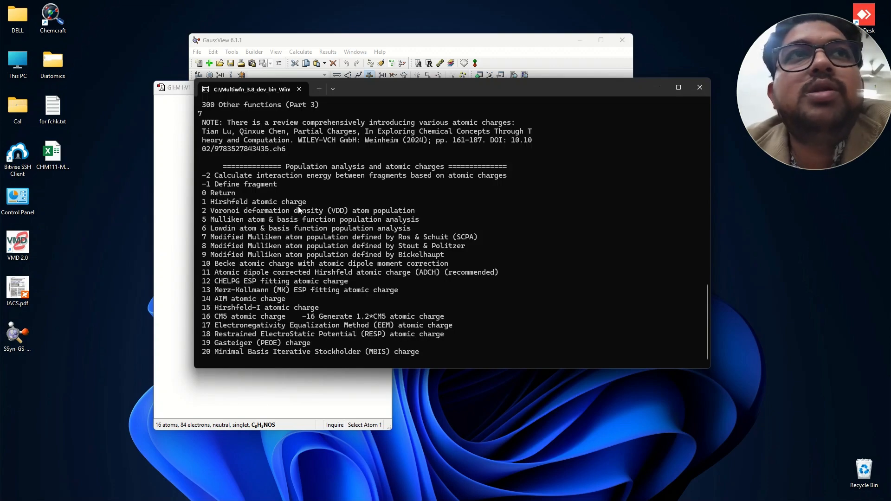
{"action": "type", "text": "1"}
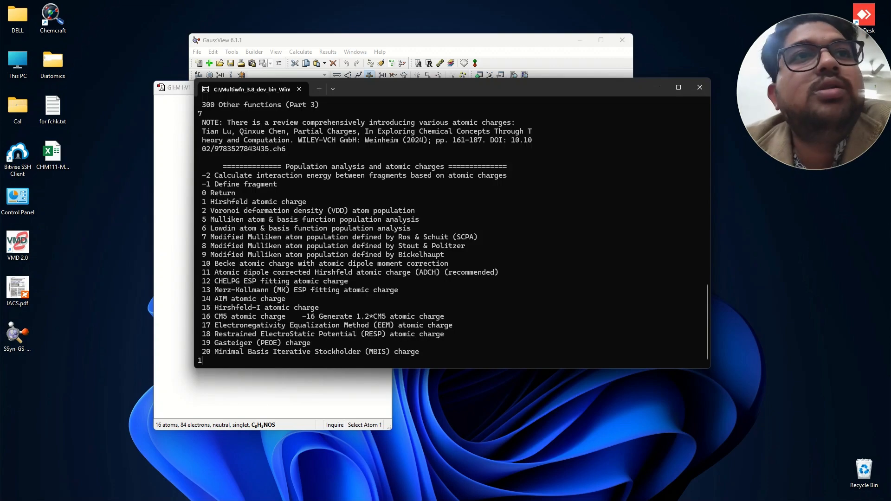
{"action": "key", "text": "Return"}
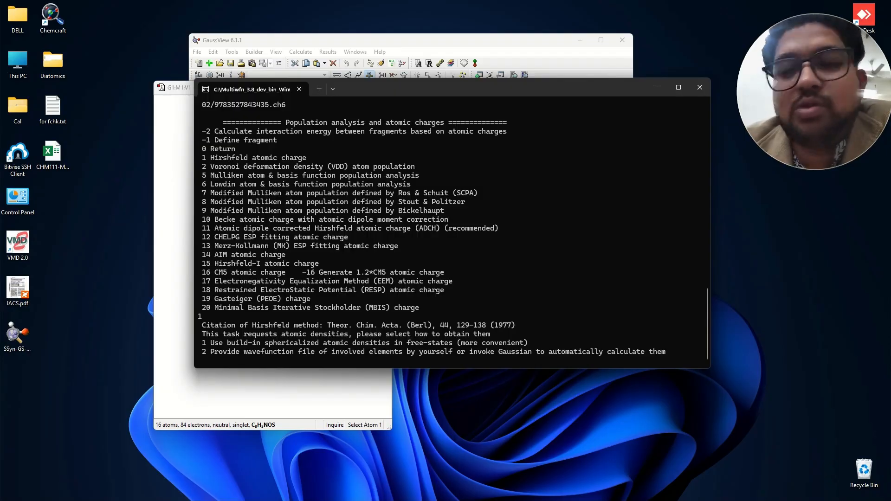
{"action": "type", "text": "13"}
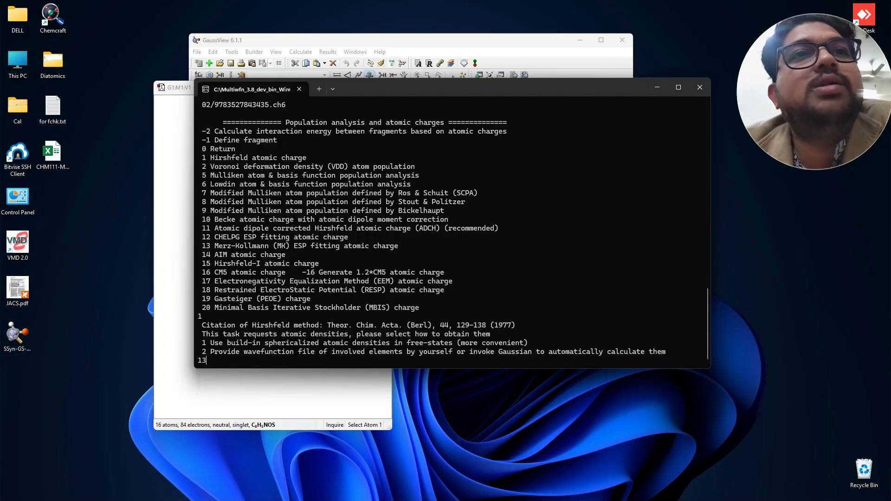
{"action": "key", "text": "BackSpace"}
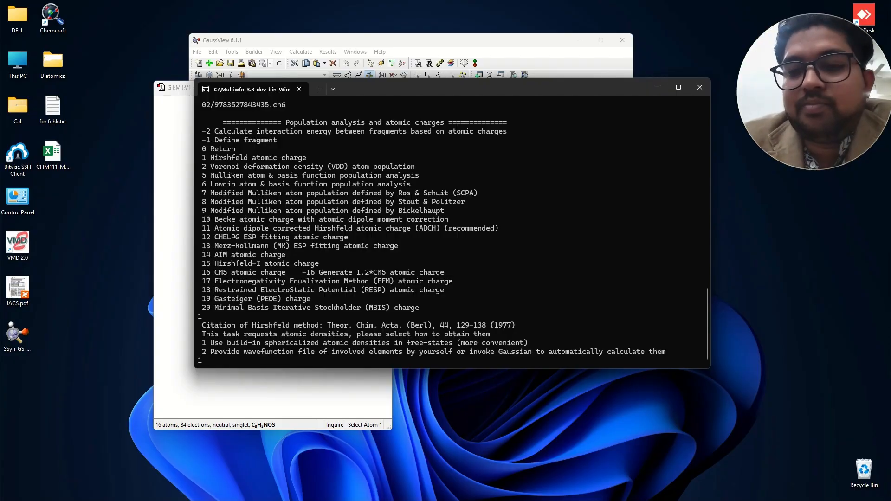
{"action": "key", "text": "Return"}
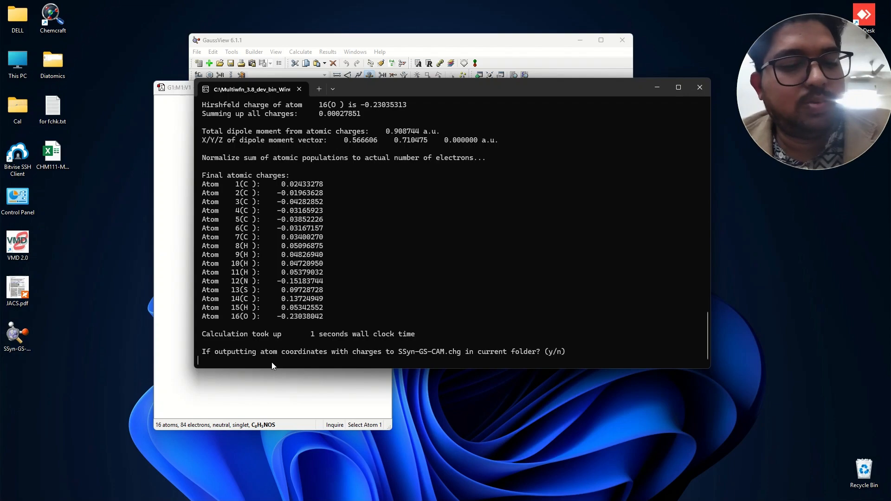
{"action": "type", "text": "y"}
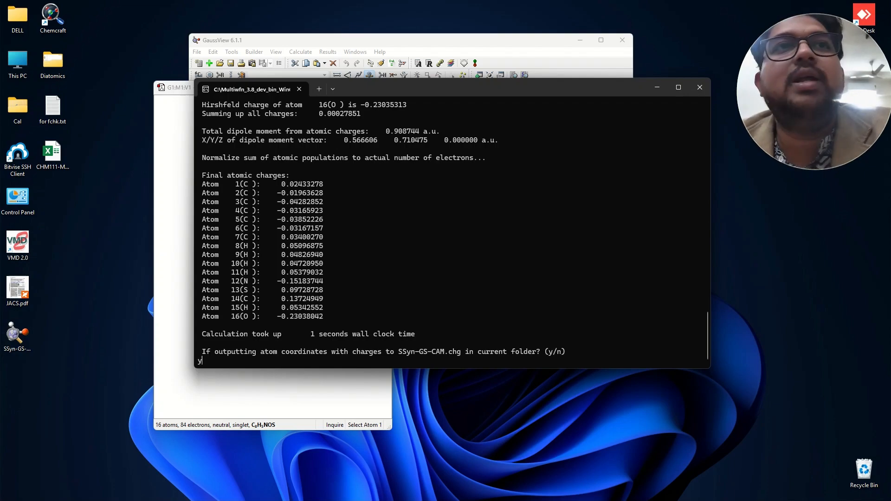
{"action": "key", "text": "Return"}
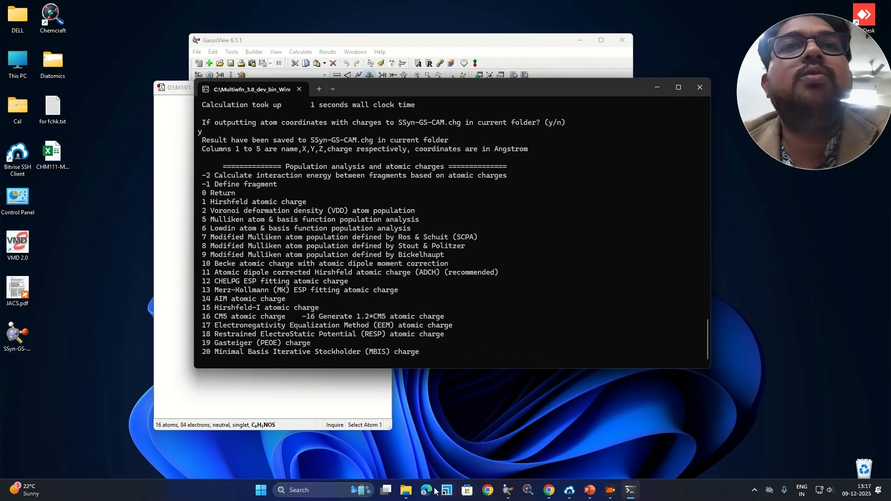
- Open SSyn-GS-CAM.chg from the Multiwfn folder in Notepad++ and examine the first atom's coordinates and charge
{"action": "mouse_move", "coordinate": [406, 490]}
{"action": "left_click", "coordinate": [355, 438]}
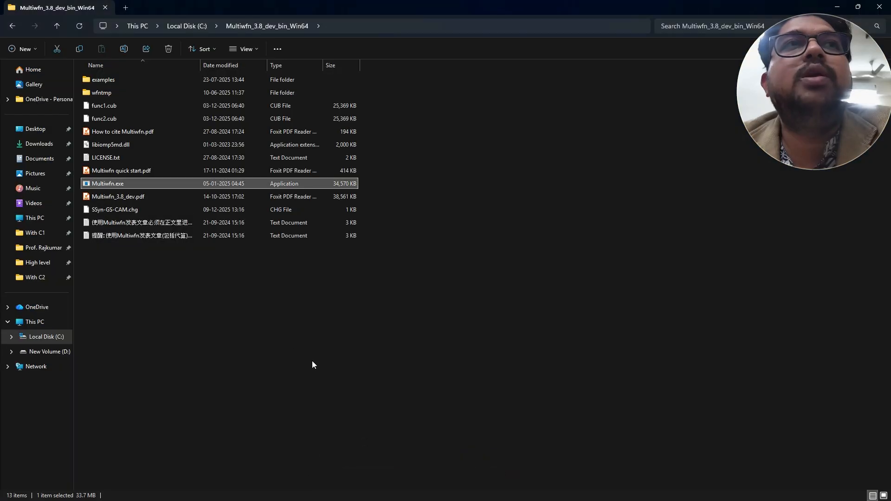
{"action": "mouse_move", "coordinate": [136, 212]}
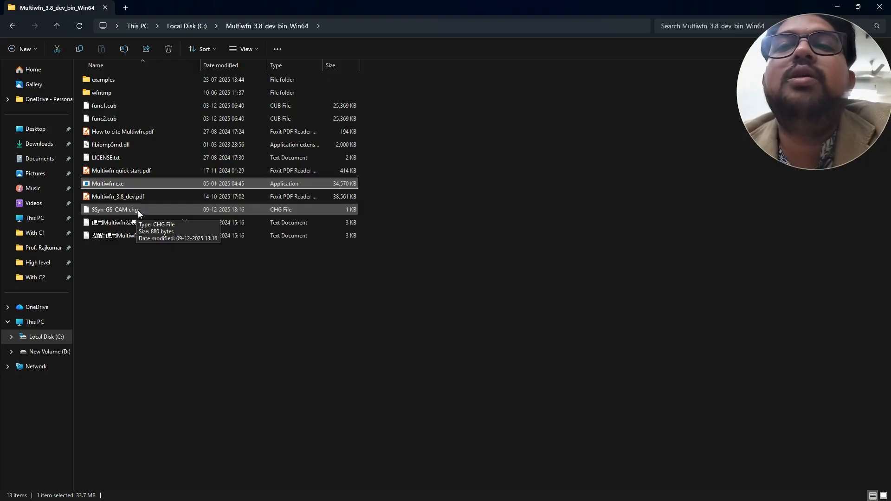
{"action": "right_click", "coordinate": [138, 211]}
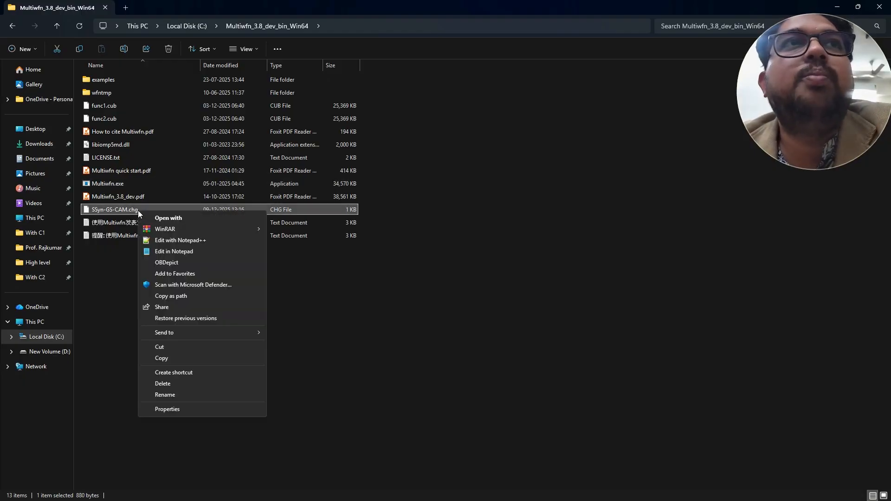
{"action": "left_click", "coordinate": [178, 241]}
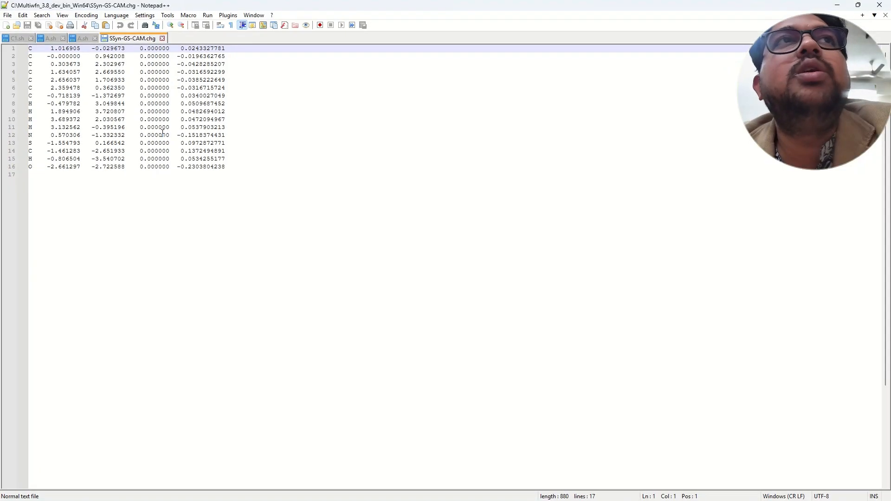
{"action": "left_click_drag", "start_coordinate": [48, 49], "coordinate": [171, 52]}
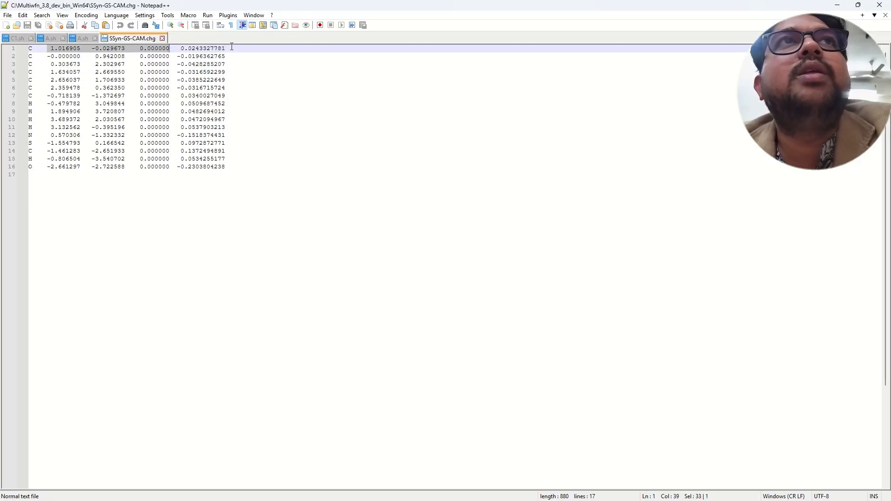
{"action": "left_click_drag", "start_coordinate": [228, 48], "coordinate": [182, 48]}
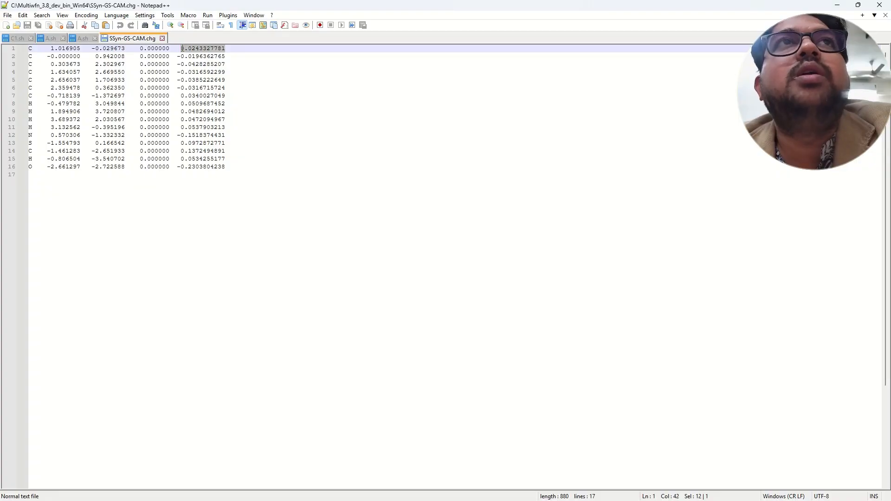
{"action": "left_click", "coordinate": [296, 156]}
- Close the SSyn-GS-CAM.chg file, minimize Notepad++ and the folder window, and close Multiwfn and GaussView
{"action": "left_click", "coordinate": [162, 38]}
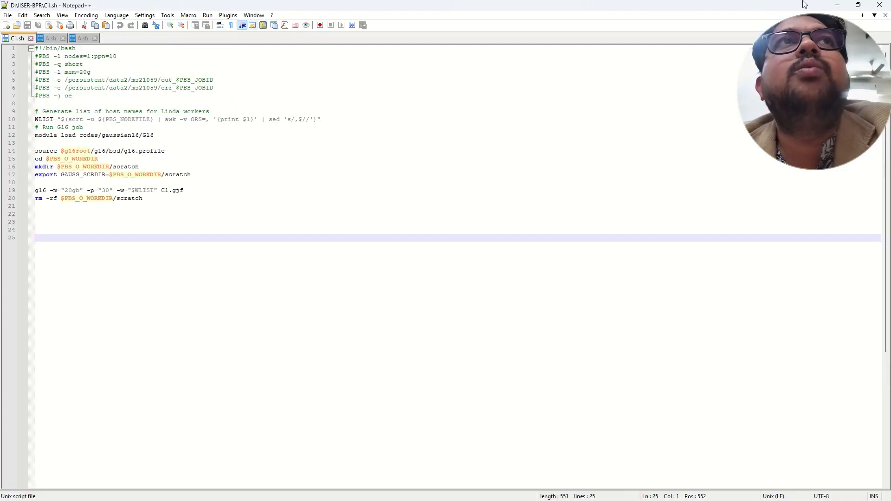
{"action": "left_click", "coordinate": [837, 4]}
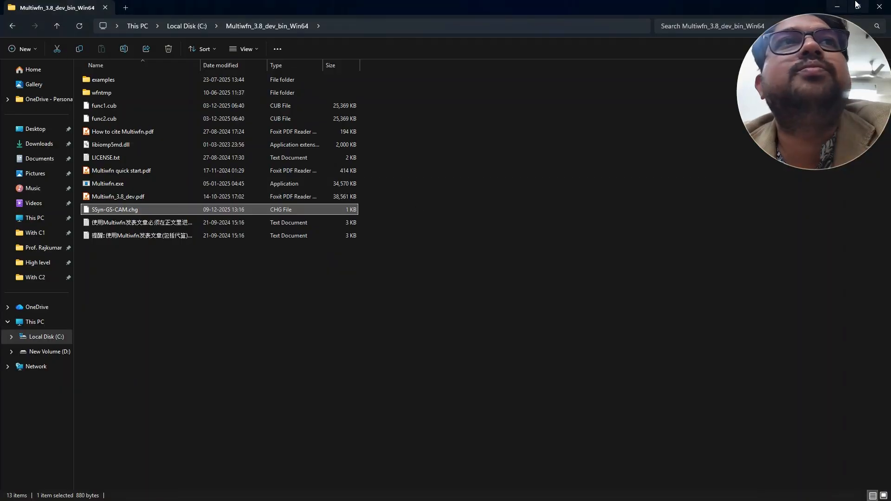
{"action": "left_click", "coordinate": [837, 5]}
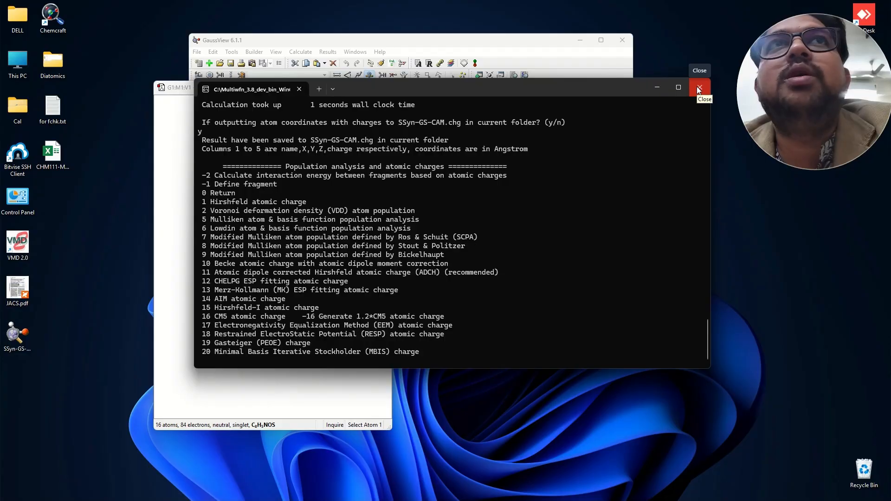
{"action": "left_click", "coordinate": [699, 89]}
{"action": "left_click", "coordinate": [625, 45]}
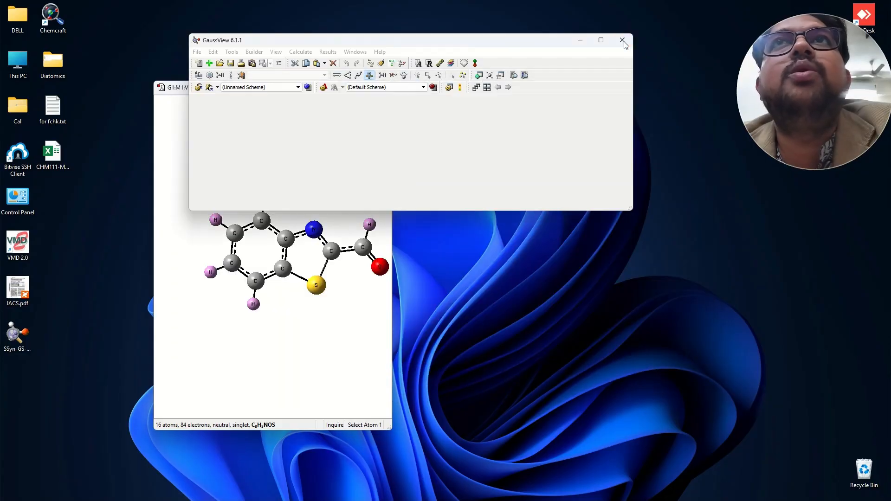
- Close GaussView, restart Multiwfn from its program folder and load SSyn-GS-CAM.chg into it
{"action": "left_click", "coordinate": [624, 43]}
{"action": "mouse_move", "coordinate": [407, 492]}
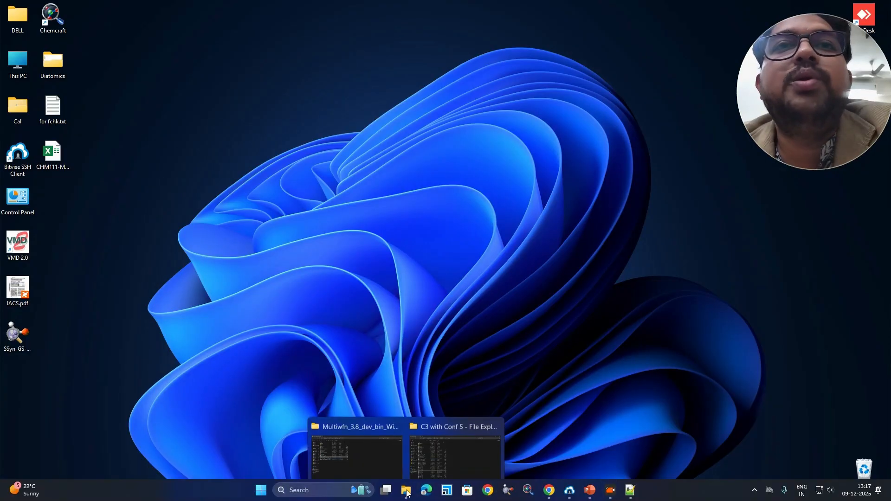
{"action": "left_click", "coordinate": [400, 444]}
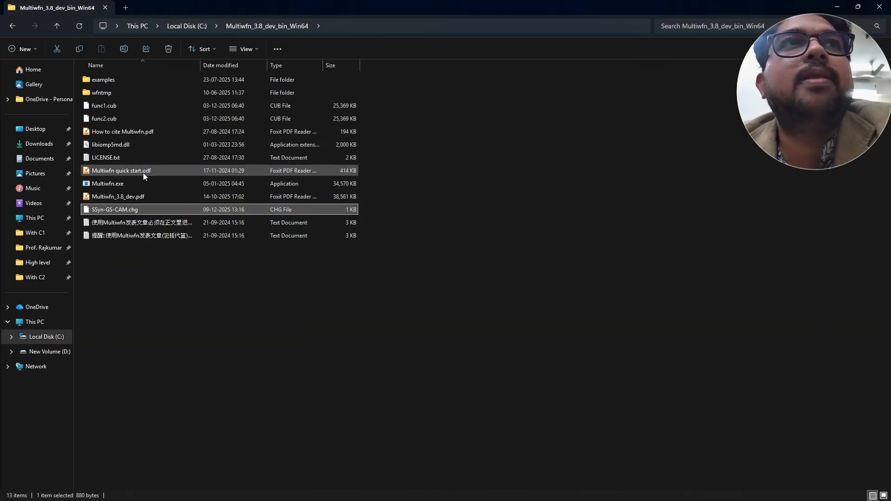
{"action": "double_click", "coordinate": [127, 184]}
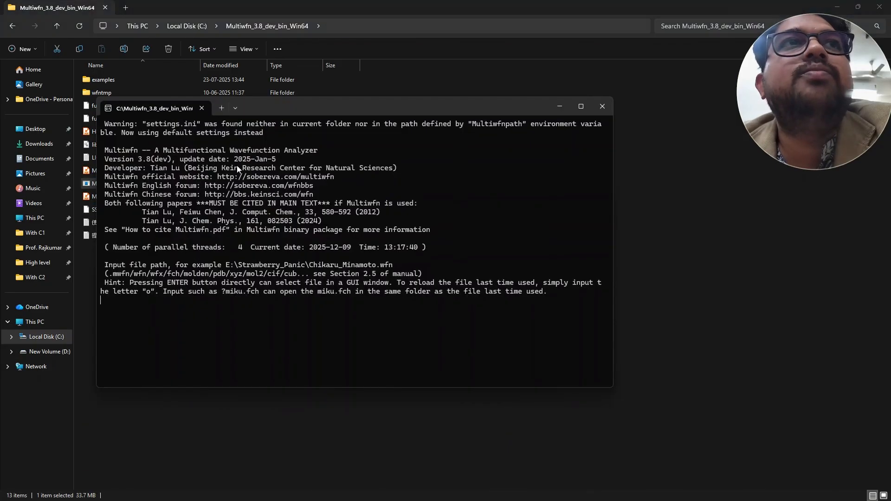
{"action": "left_click_drag", "start_coordinate": [347, 107], "coordinate": [539, 82]}
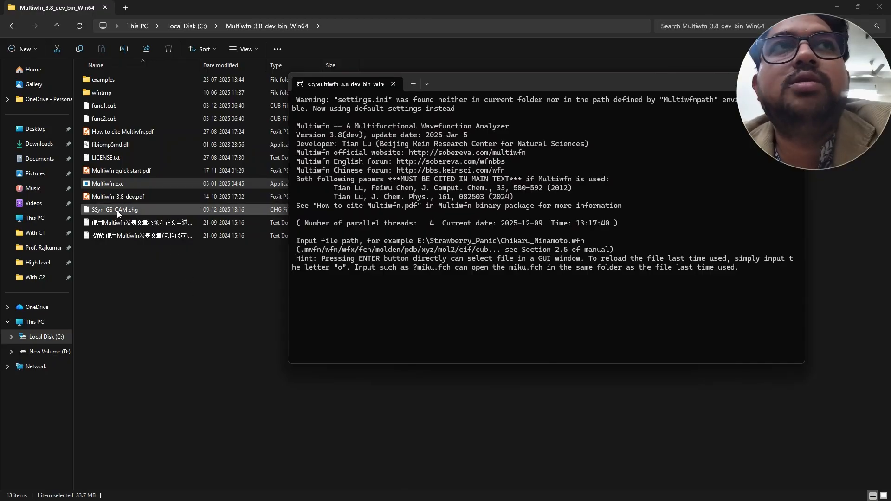
{"action": "left_click_drag", "start_coordinate": [117, 210], "coordinate": [410, 303]}
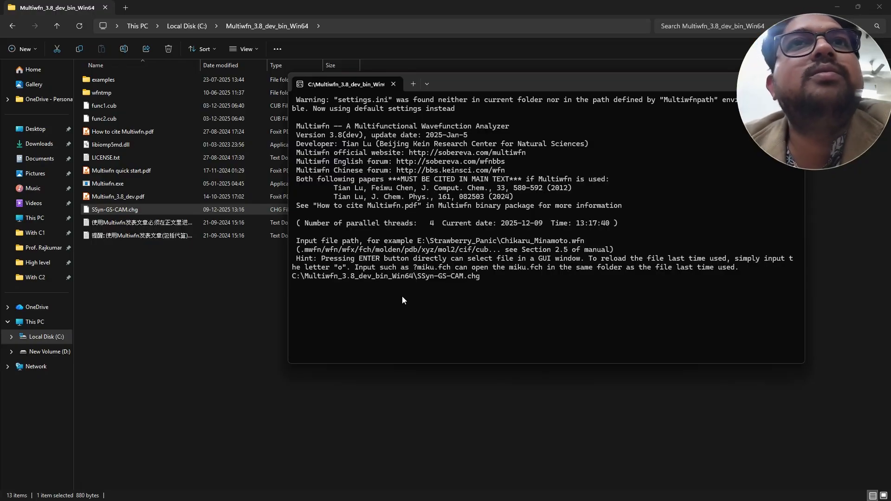
{"action": "key", "text": "Return"}
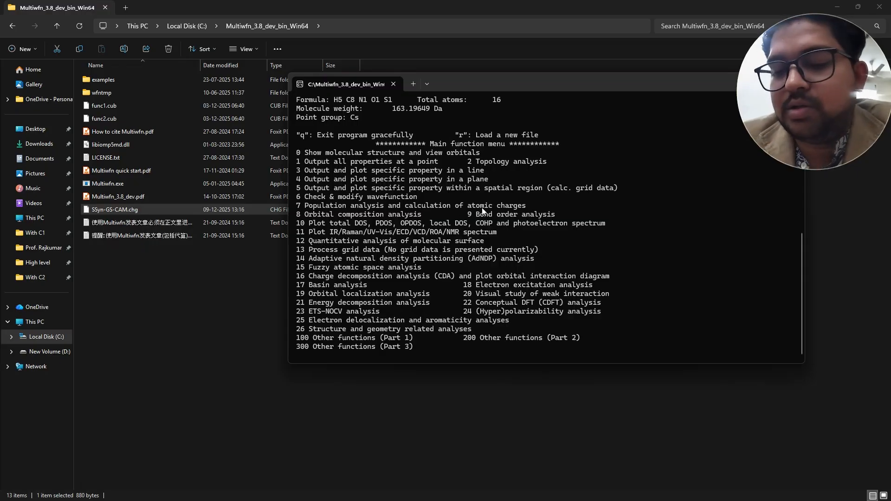
- Start the charge-based fragment interaction energy calculation in Multiwfn (function 7, option -2)
{"action": "type", "text": "7"}
{"action": "key", "text": "Return"}
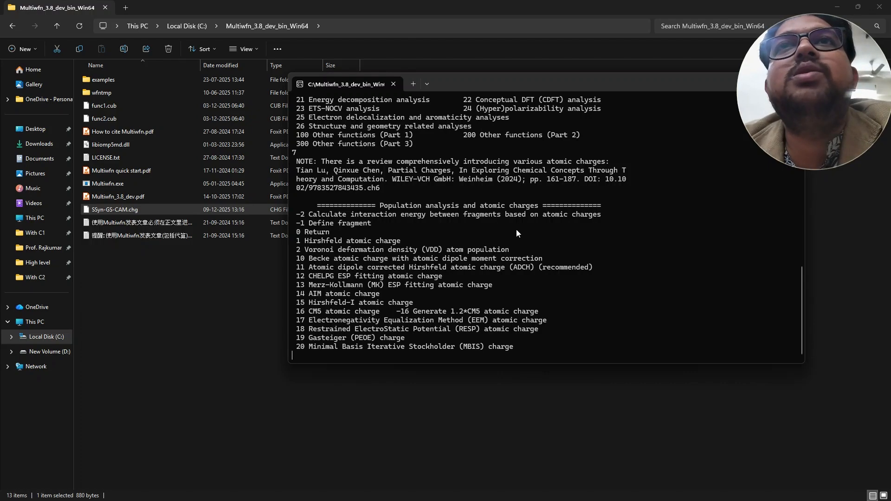
{"action": "type", "text": "-2"}
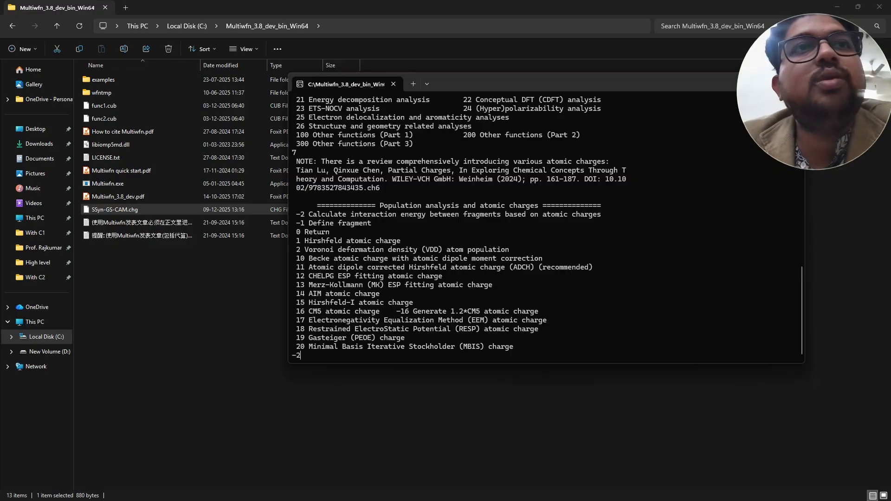
{"action": "key", "text": "Return"}
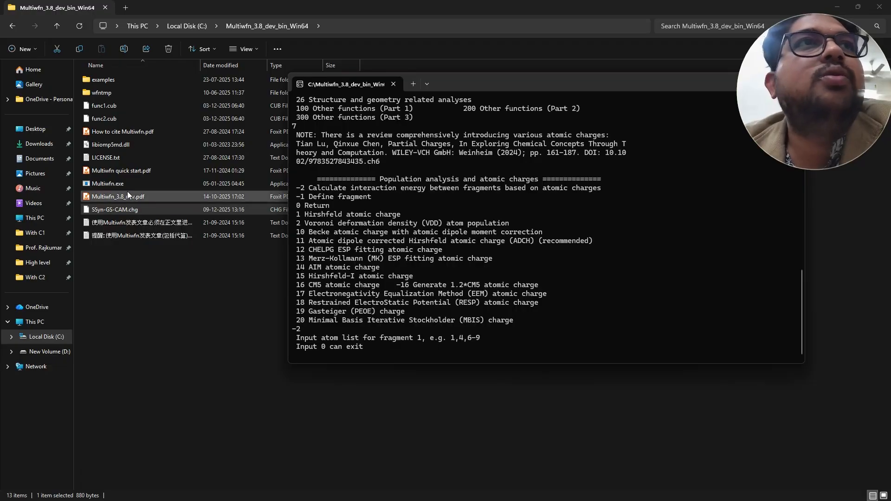
- Minimize the folder window, open the SSyn-GS-CAM molecule from the desktop in GaussView and display its atom number labels
{"action": "left_click", "coordinate": [839, 7]}
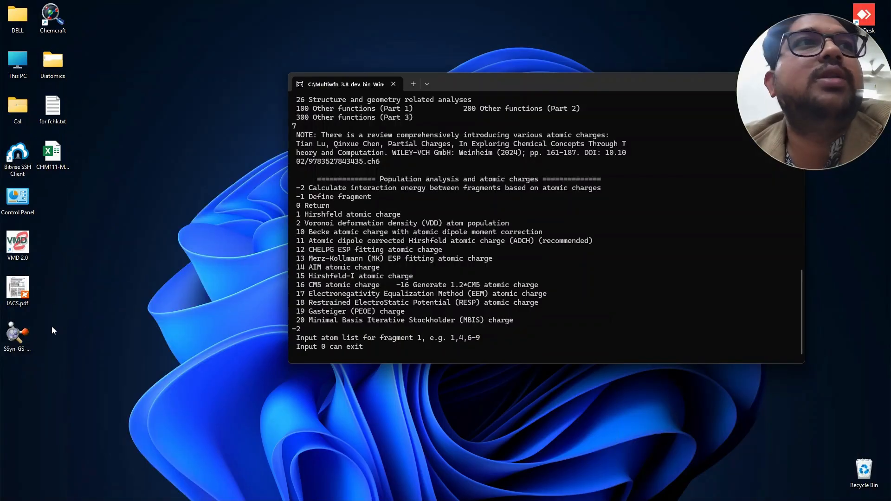
{"action": "double_click", "coordinate": [16, 336]}
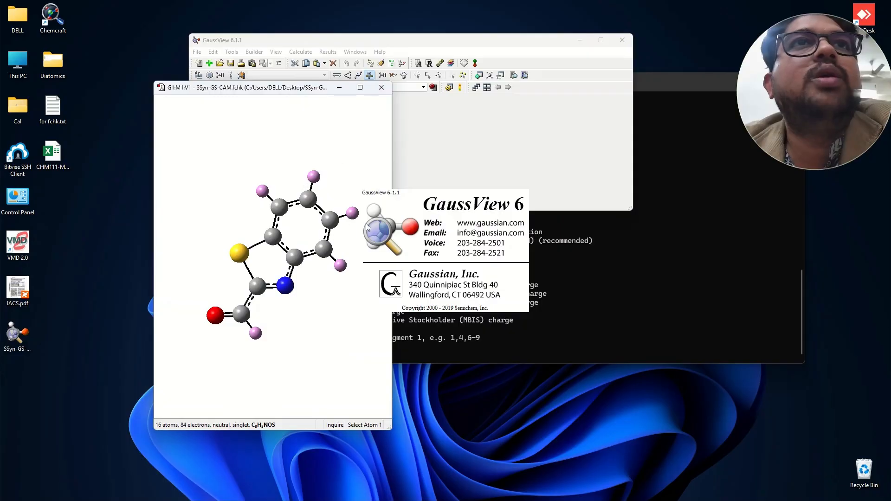
{"action": "left_click_drag", "start_coordinate": [287, 200], "coordinate": [308, 268]}
{"action": "right_click", "coordinate": [249, 149]}
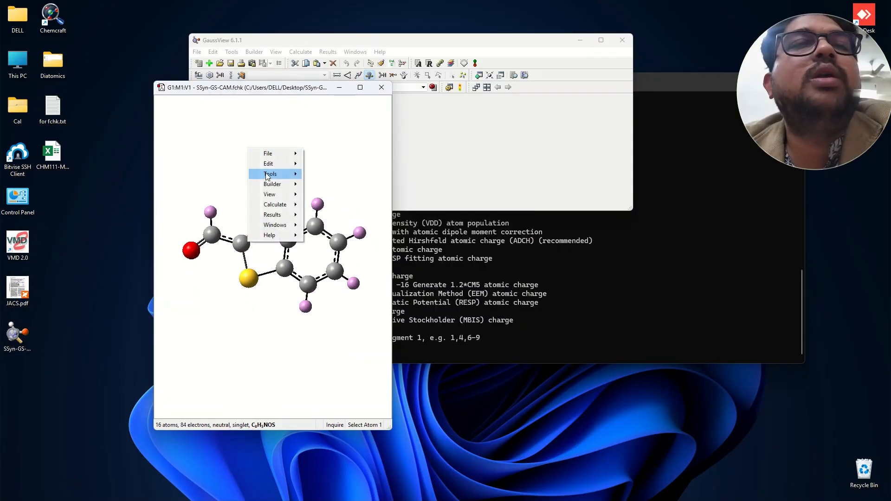
{"action": "mouse_move", "coordinate": [281, 196]}
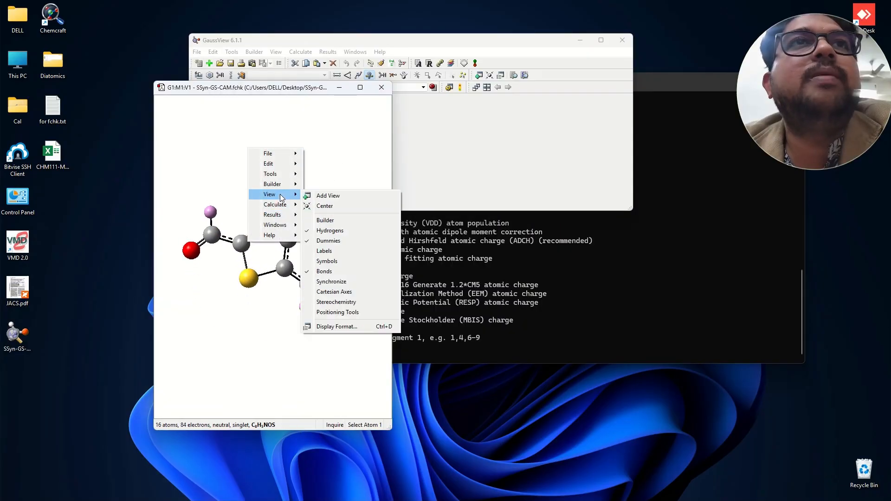
{"action": "left_click", "coordinate": [324, 251]}
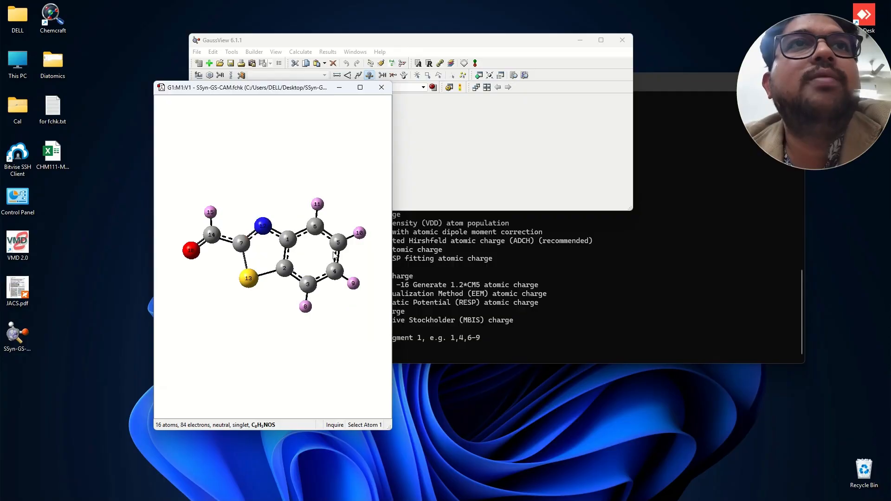
- Rotate and enlarge the labelled molecule, and reposition and widen its window so all numbered atoms can be read
{"action": "left_click_drag", "start_coordinate": [351, 260], "coordinate": [239, 241]}
{"action": "left_click_drag", "start_coordinate": [283, 89], "coordinate": [173, 55]}
{"action": "scroll", "coordinate": [213, 240], "scroll_direction": "up", "scroll_amount": 1}
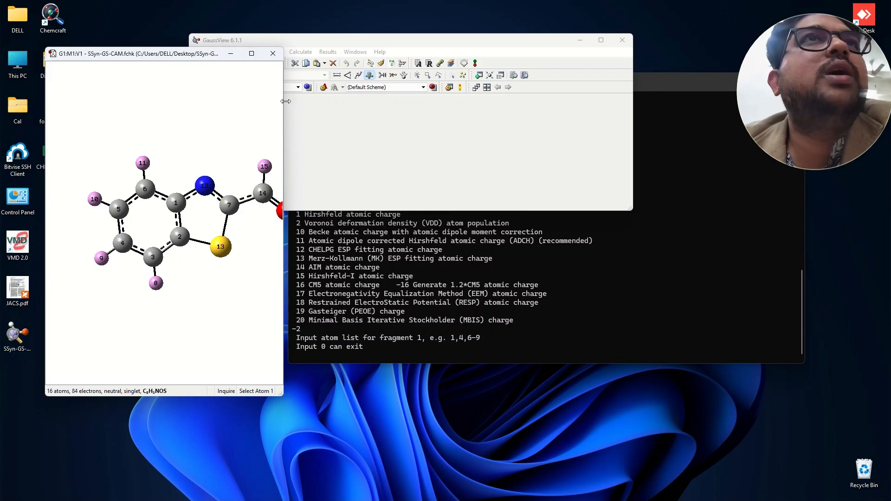
{"action": "left_click_drag", "start_coordinate": [287, 104], "coordinate": [379, 105]}
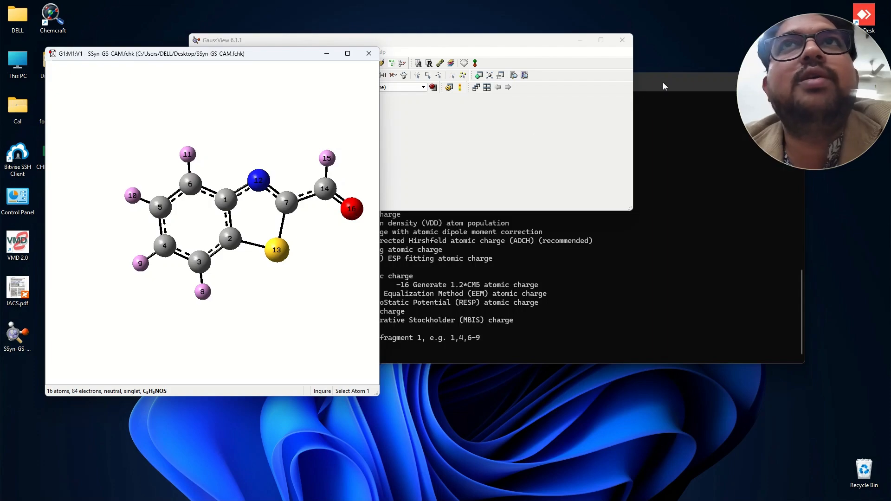
- Calculate the electrostatic interaction energy in Multiwfn between fragment 1 (atoms 1-13) and fragment 2 (atoms 14-16) and highlight the result beside the molecule
{"action": "left_click", "coordinate": [404, 346]}
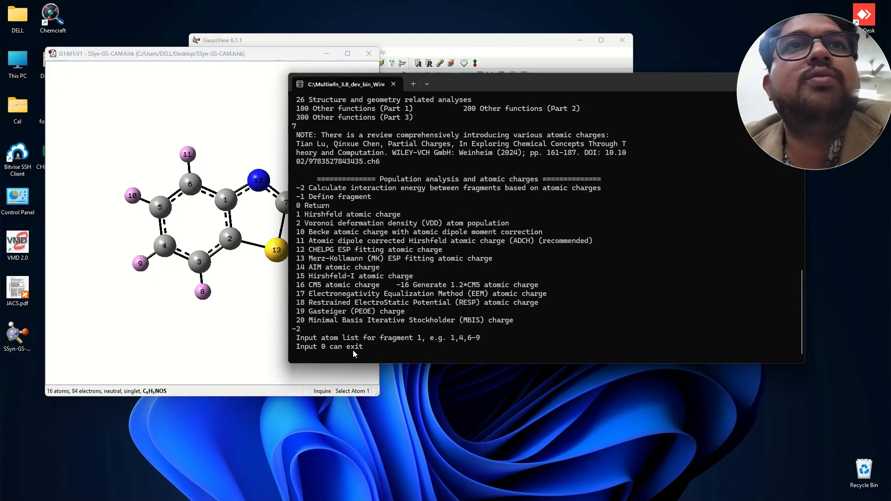
{"action": "type", "text": "1-"}
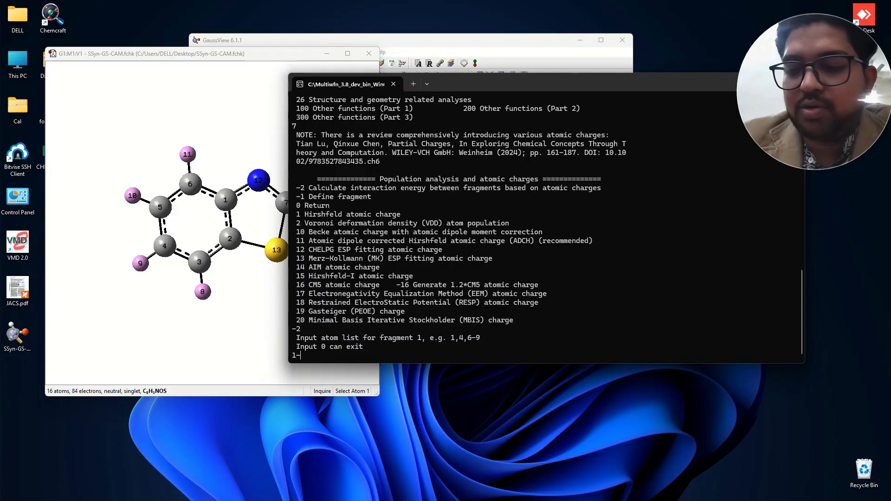
{"action": "type", "text": "13"}
{"action": "key", "text": "Return"}
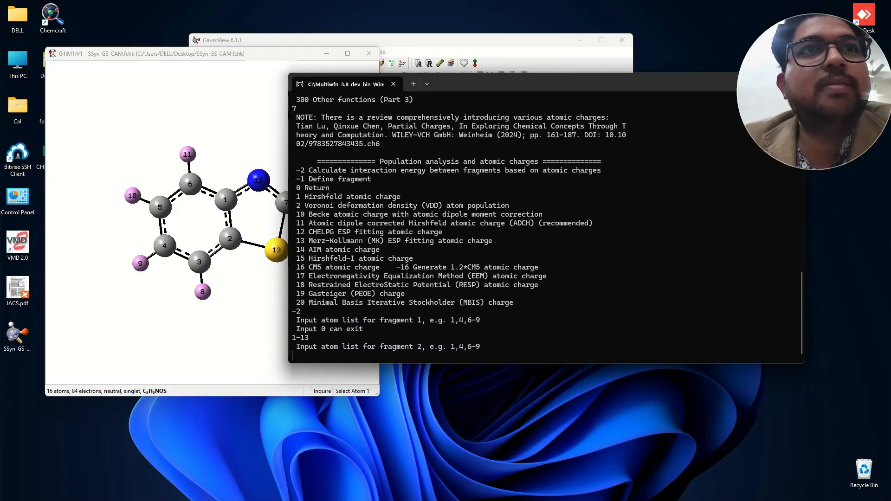
{"action": "type", "text": "14-16"}
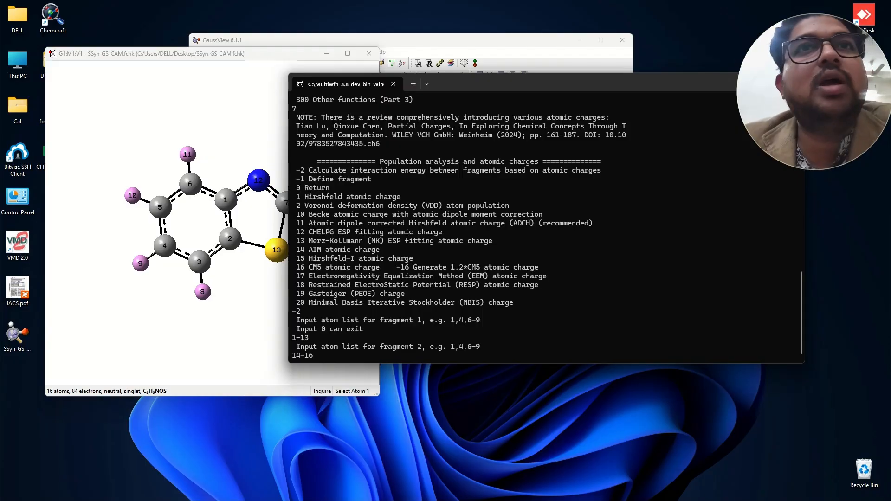
{"action": "key", "text": "Return"}
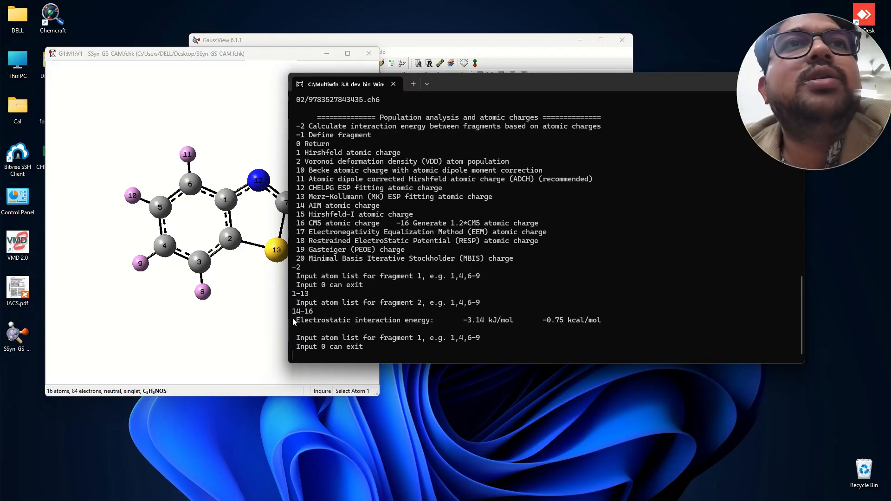
{"action": "left_click_drag", "start_coordinate": [292, 318], "coordinate": [601, 324]}
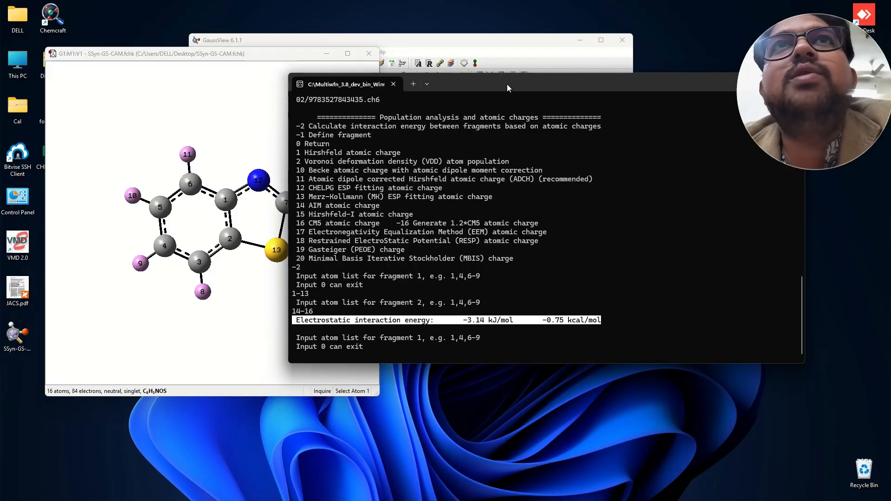
{"action": "left_click_drag", "start_coordinate": [507, 85], "coordinate": [611, 77]}
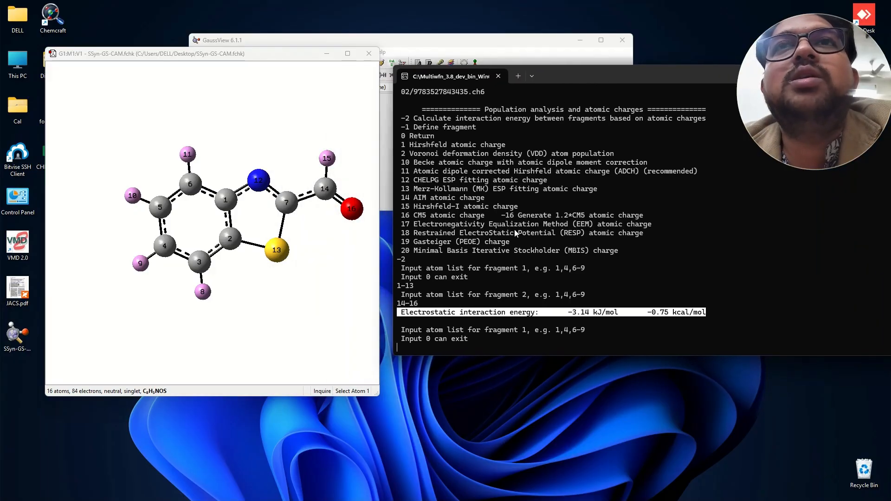